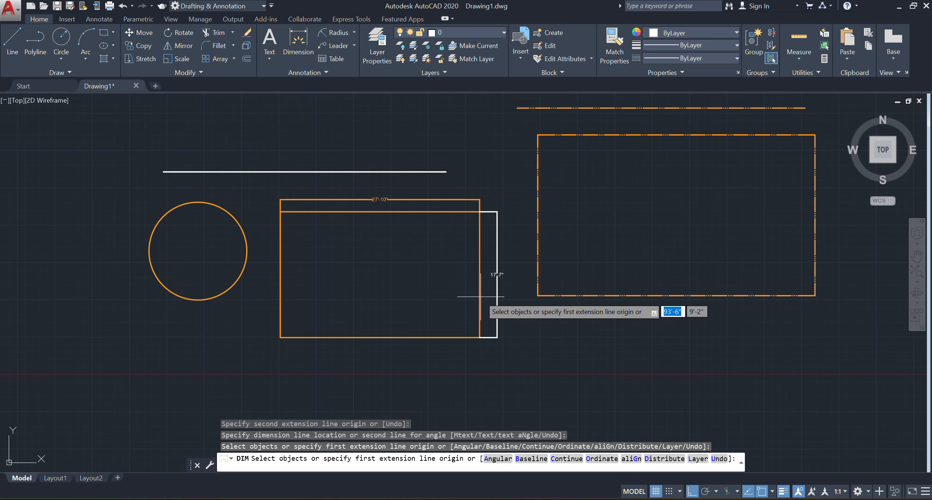
Add a radius dimension to the circle, placing its text outside the circle's upper-right edge.
left_click(334, 32)
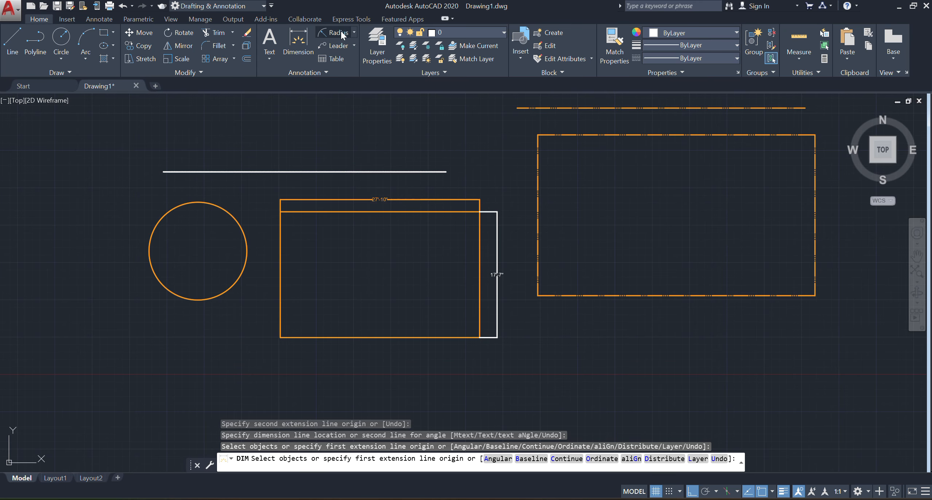
left_click(237, 221)
left_click(266, 194)
scroll(256, 234, "up", 2)
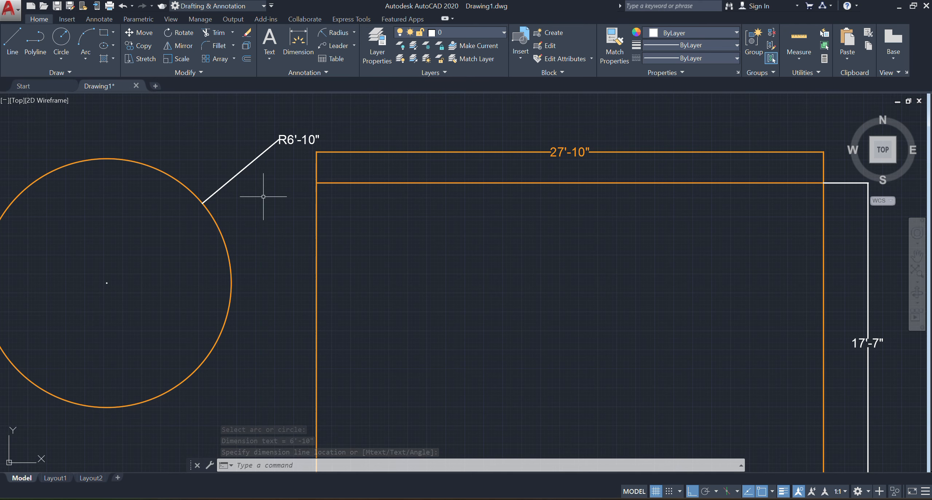
middle_click_drag(290, 190, 281, 208)
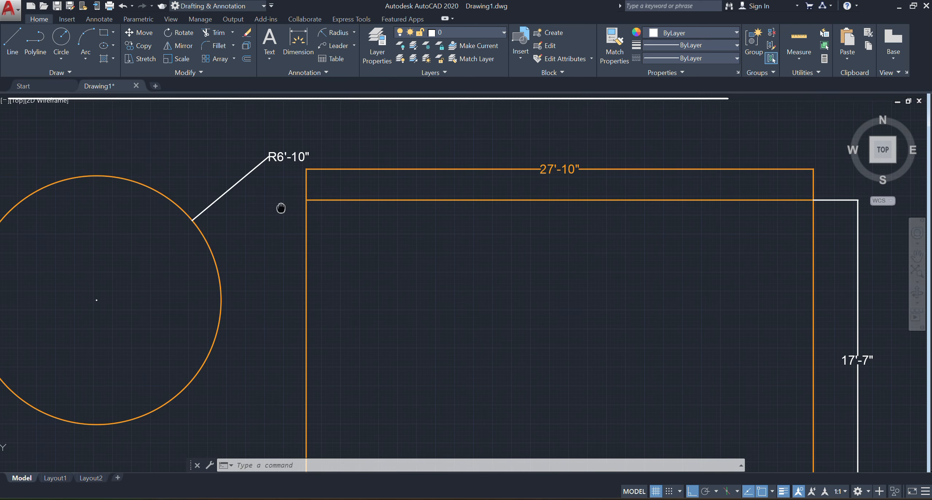
Delete the circle's radius dimension and the horizontal dimension above the solid-line rectangle.
left_click(281, 159)
key("Delete")
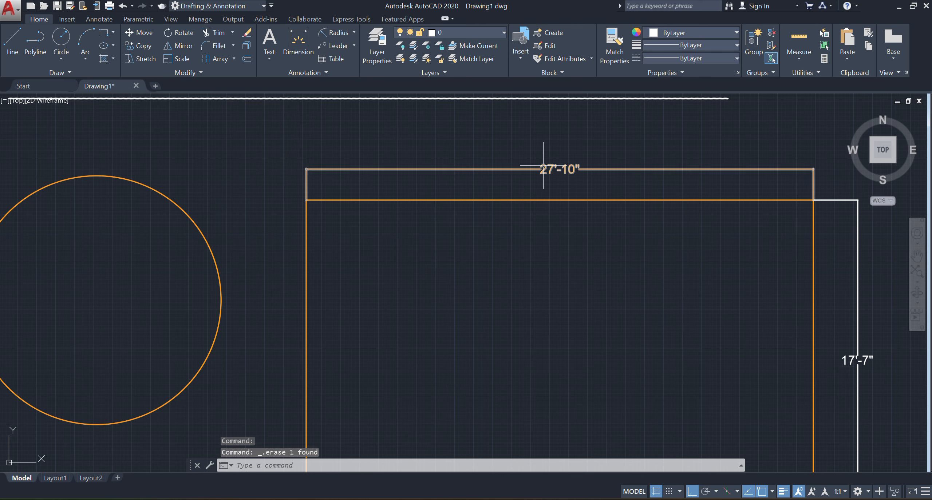
left_click(543, 167)
key("Delete")
scroll(353, 213, "down", 3)
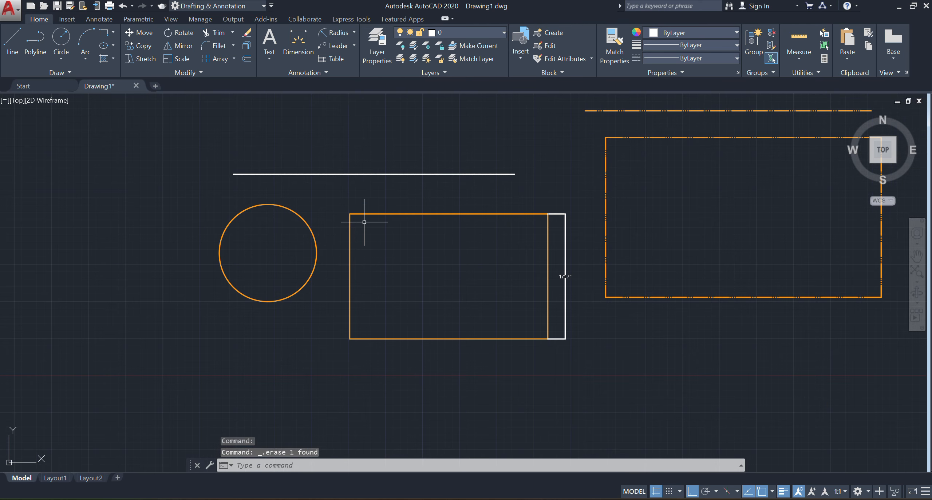
middle_click_drag(391, 246, 340, 244)
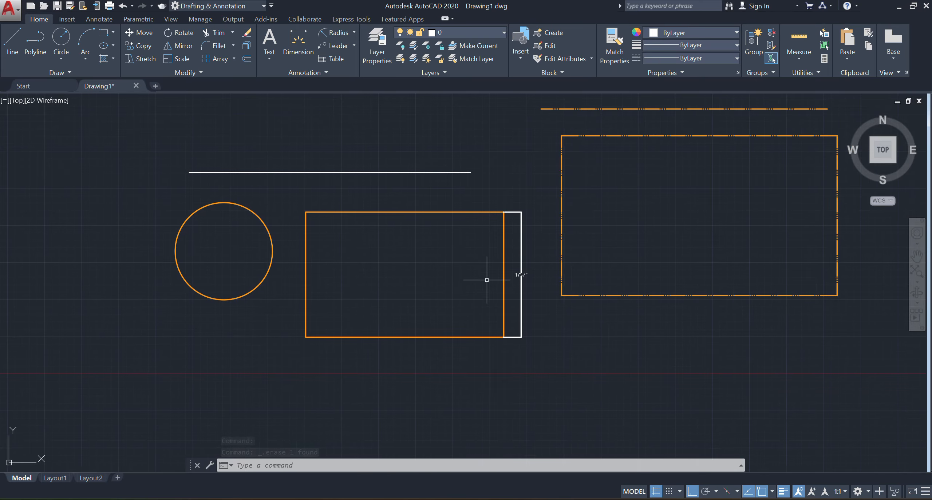
middle_click_drag(487, 280, 403, 273)
scroll(451, 274, "up", 2)
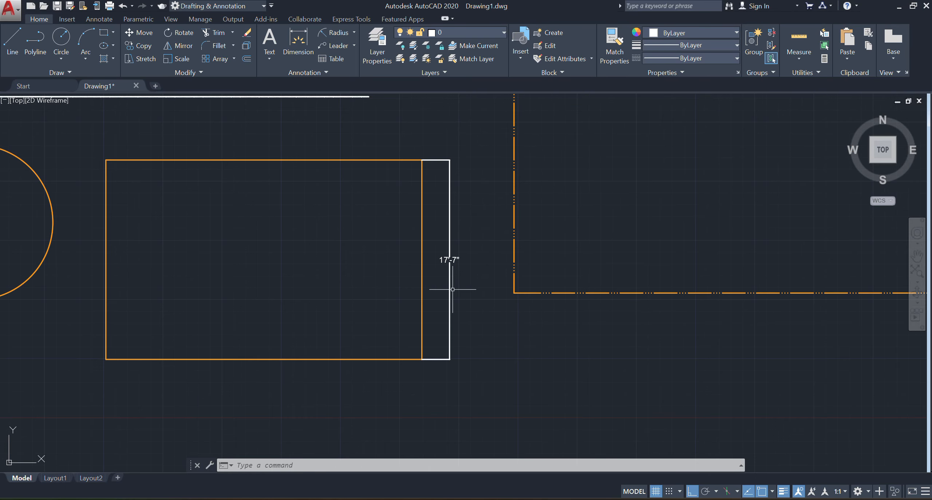
scroll(453, 291, "down", 2)
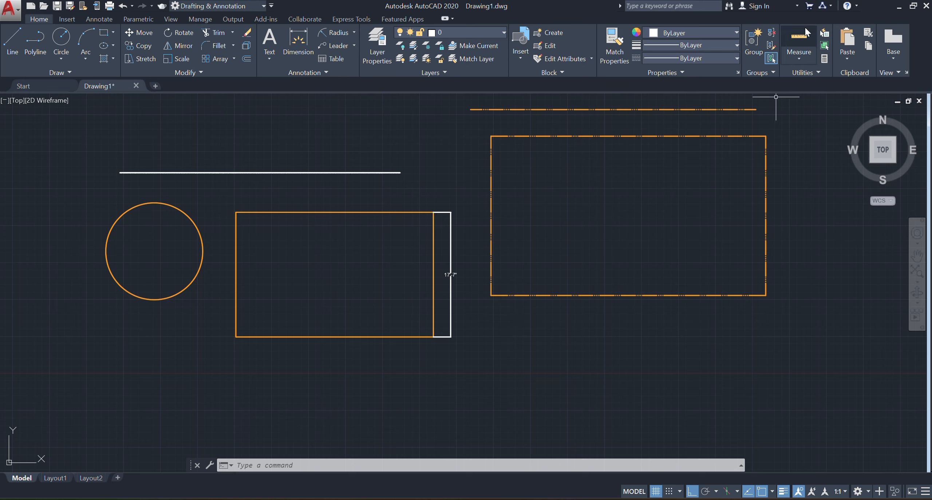
Use Quick measure to inspect the white line, the solid rectangle, the dashed rectangle and the gaps between them.
left_click(799, 58)
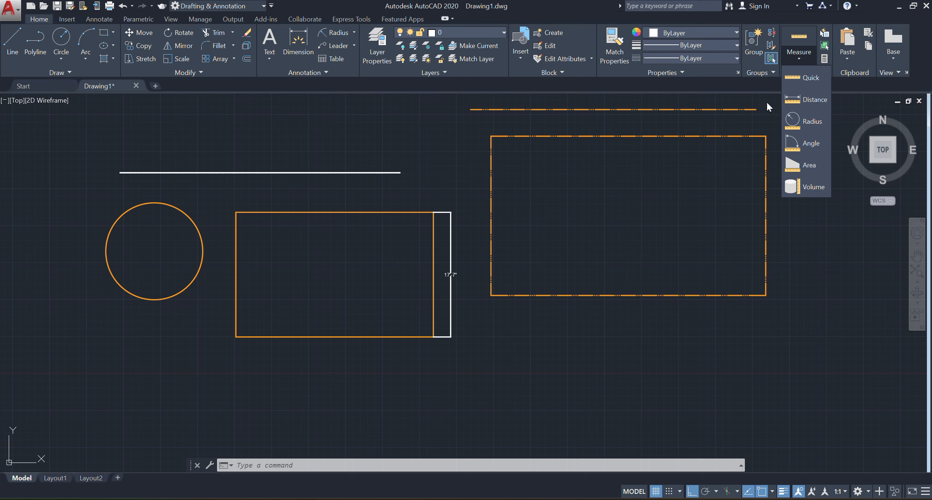
left_click(808, 79)
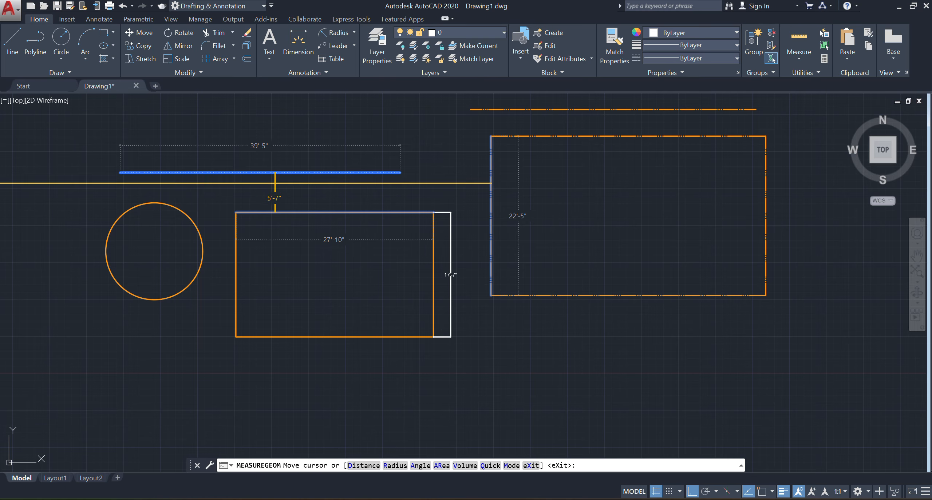
scroll(276, 231, "down", 3)
scroll(355, 150, "up", 2)
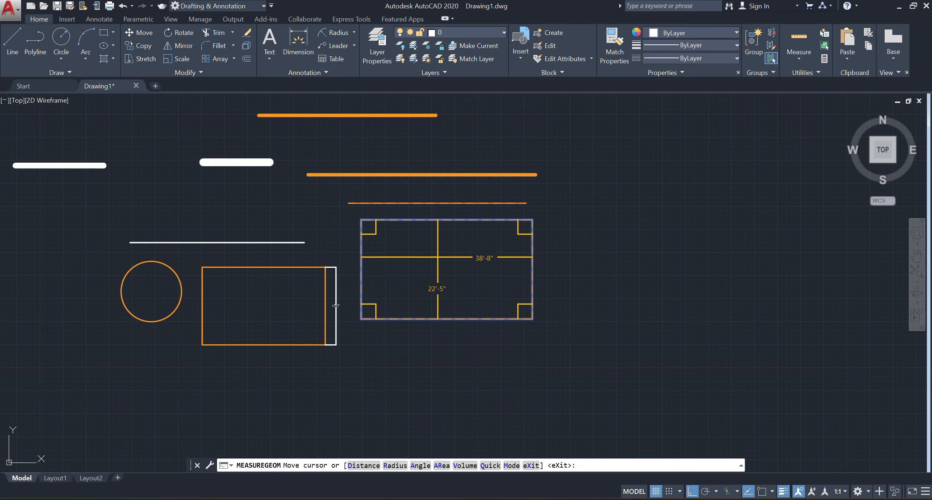
scroll(488, 283, "down", 2)
scroll(480, 277, "up", 2)
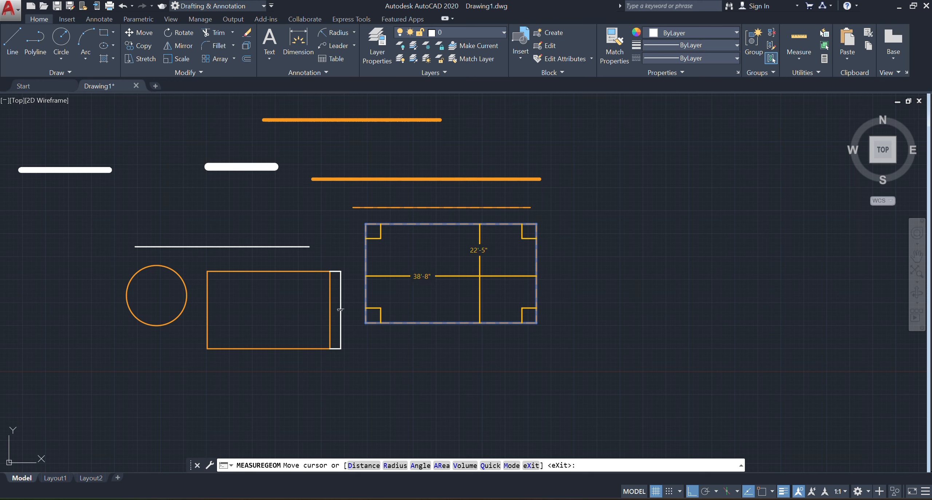
Measure the distance along the dashed rectangle's left edge from its top corner to its bottom corner.
left_click(799, 61)
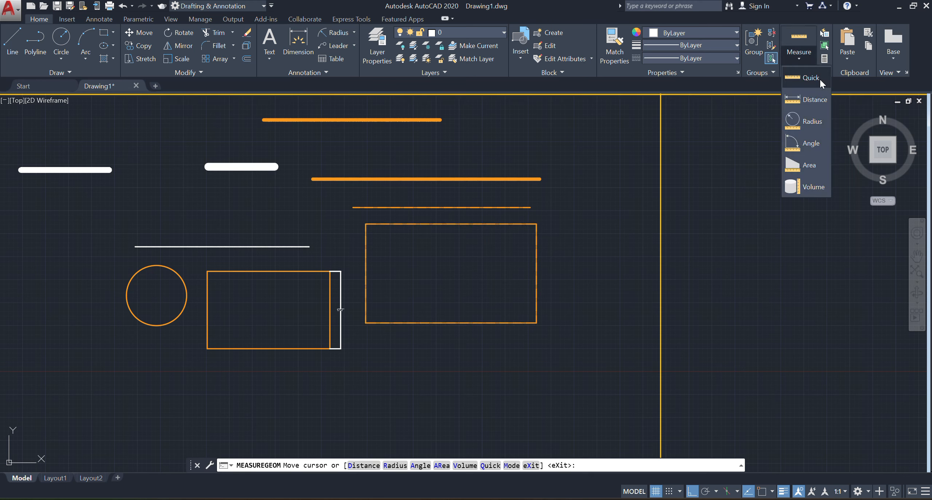
left_click(801, 107)
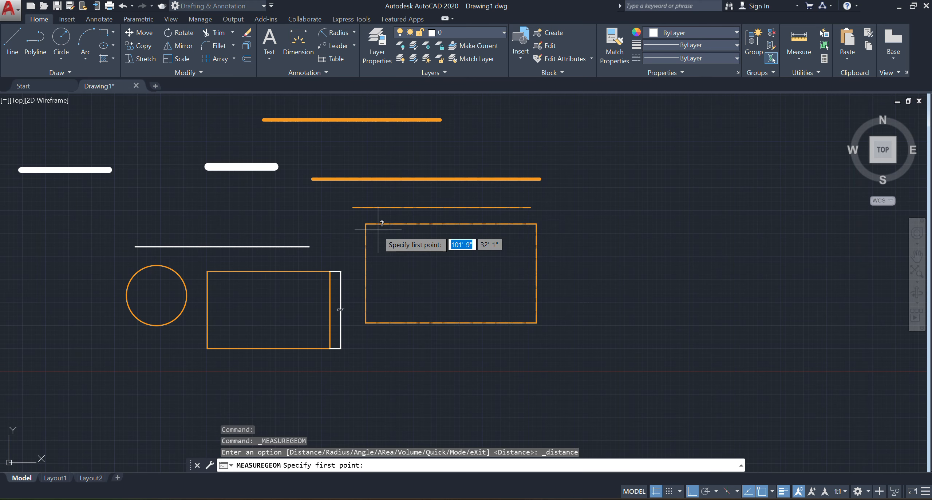
left_click(366, 224)
left_click(366, 322)
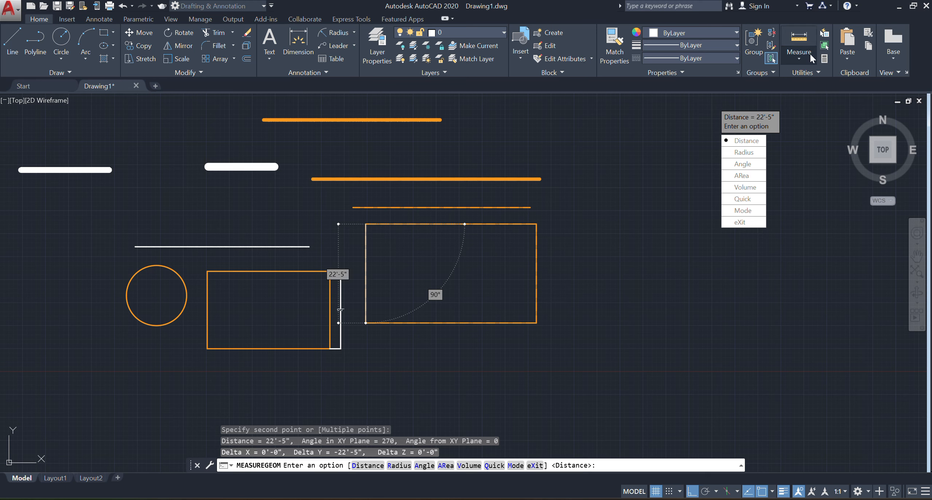
key("Escape")
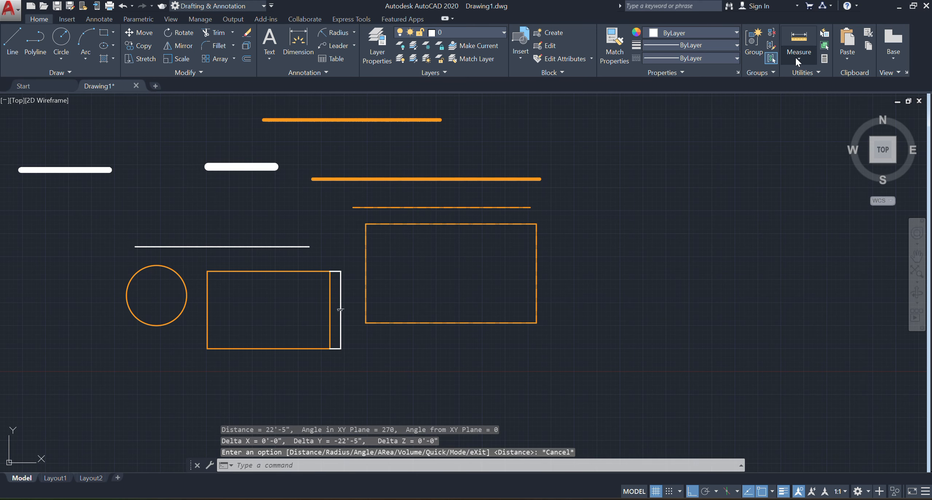
Measure the circle's radius.
left_click(795, 58)
left_click(810, 120)
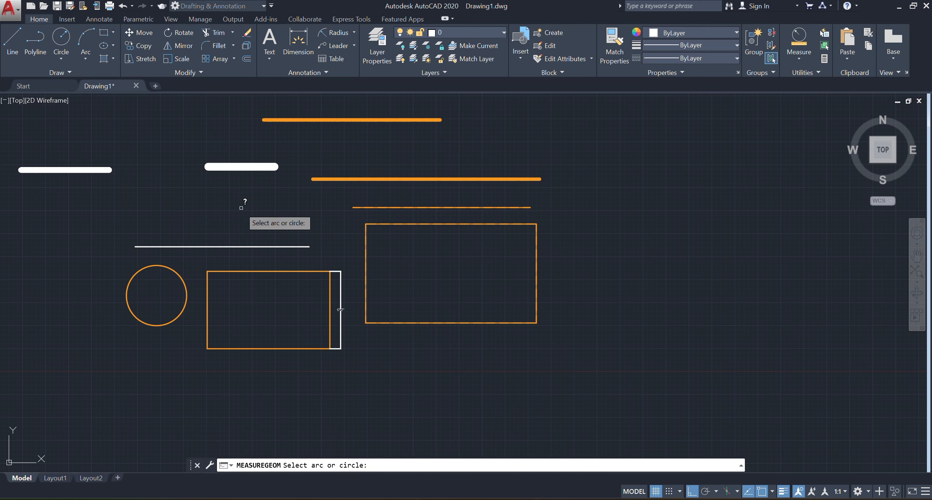
left_click(178, 273)
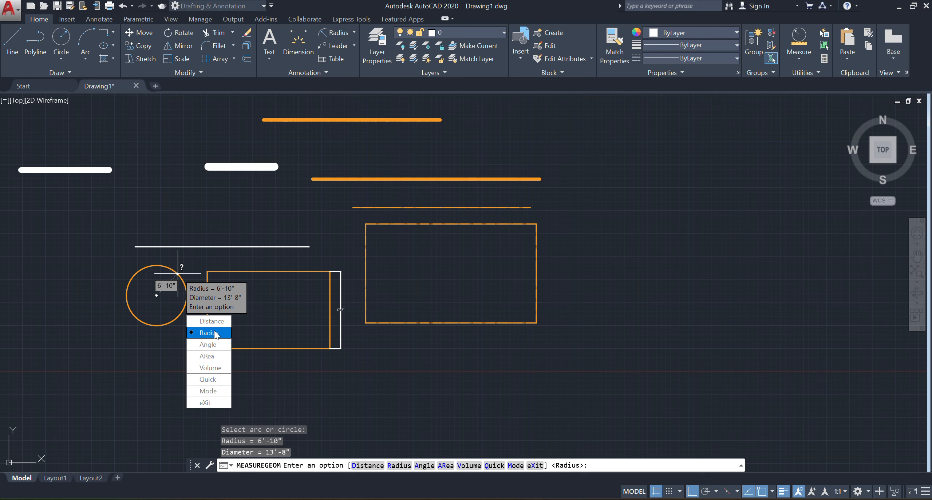
key("Escape")
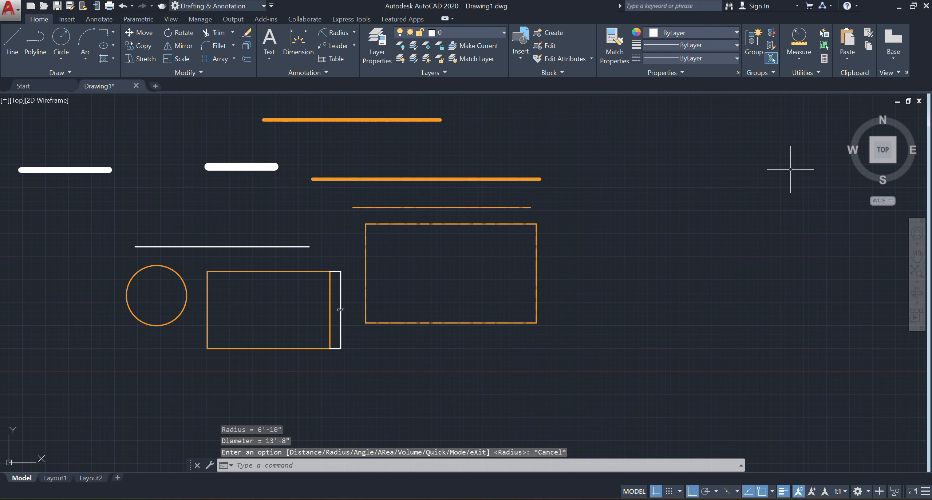
Measure the angle between the dashed rectangle's left and bottom edges.
left_click(799, 59)
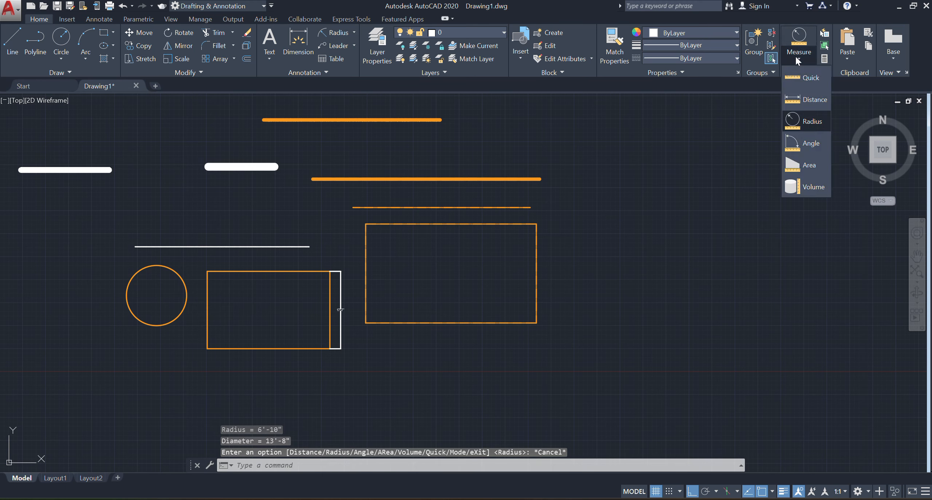
left_click(811, 143)
left_click(366, 274)
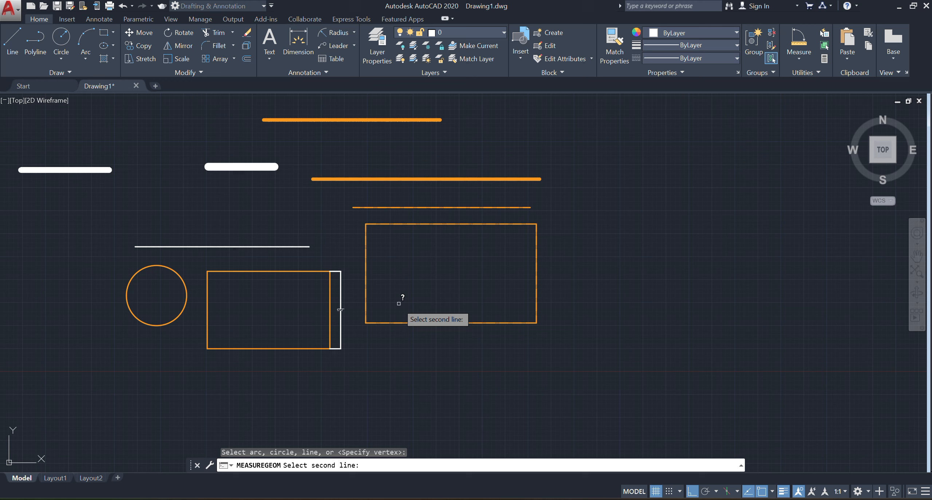
left_click(385, 323)
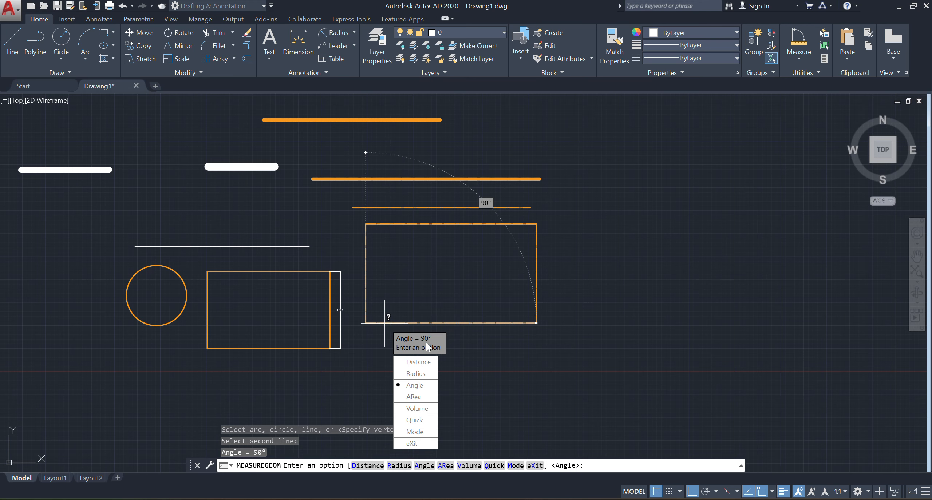
key("Escape")
Measure the dashed rectangle's area by specifying its four corners in order from the top-left corner.
left_click(805, 55)
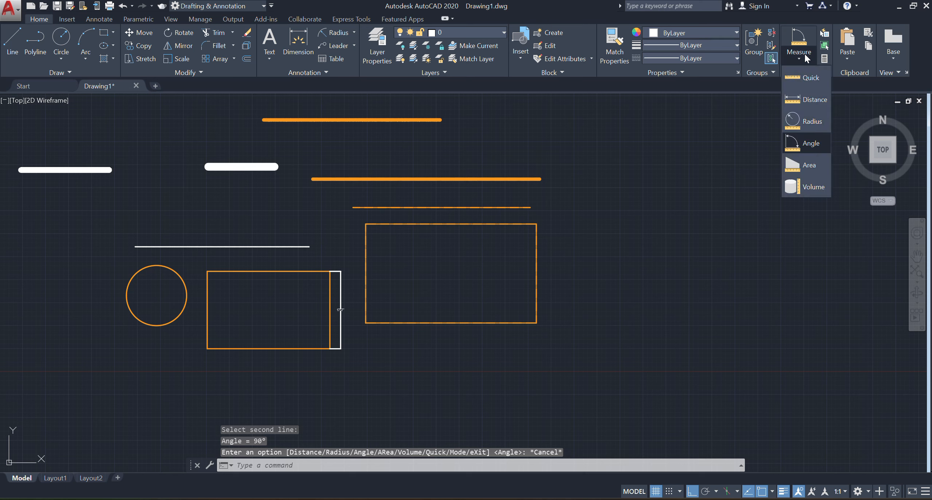
left_click(807, 164)
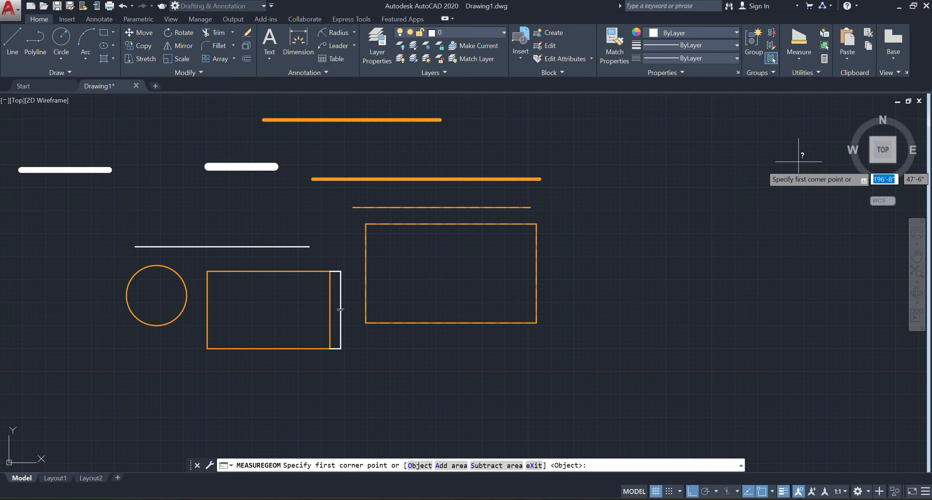
left_click(366, 223)
left_click(537, 225)
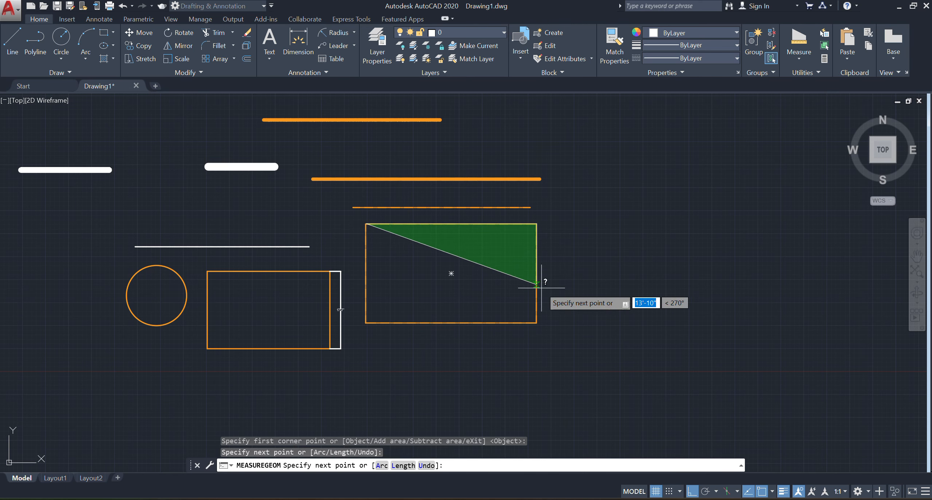
left_click(536, 322)
left_click(366, 322)
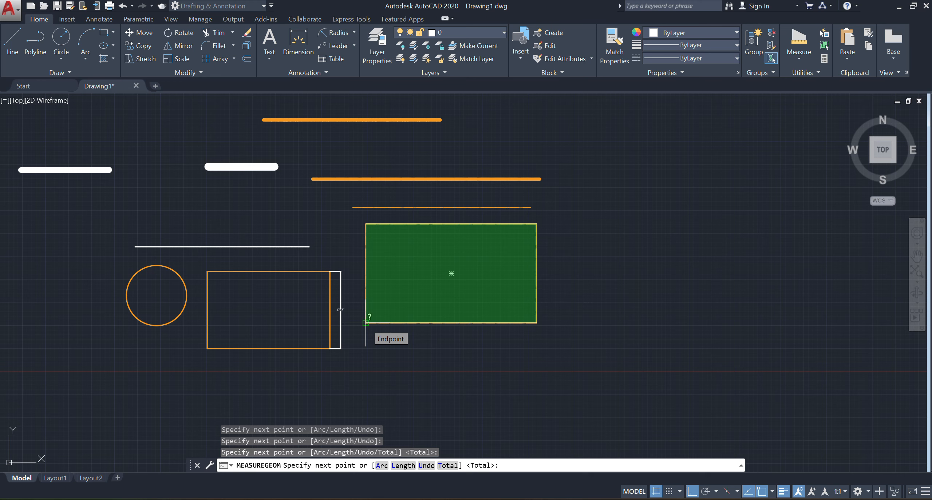
key("Return")
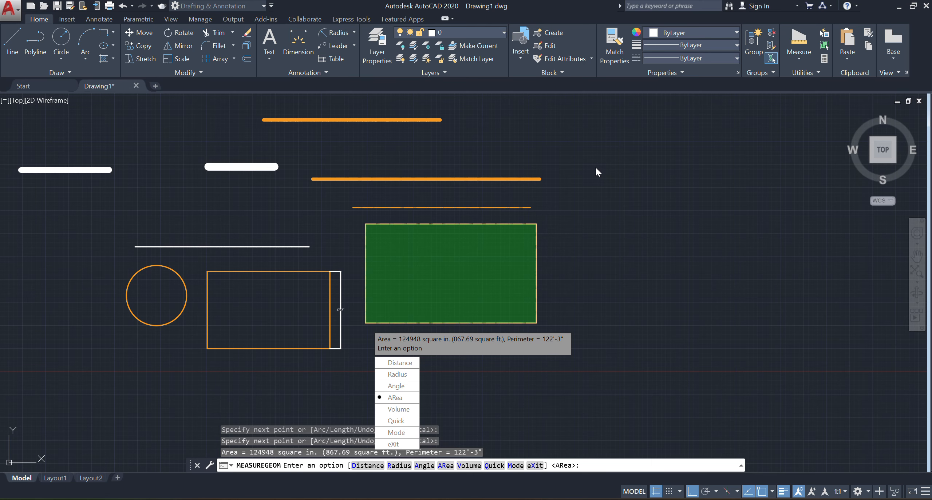
middle_click_drag(587, 323, 592, 265)
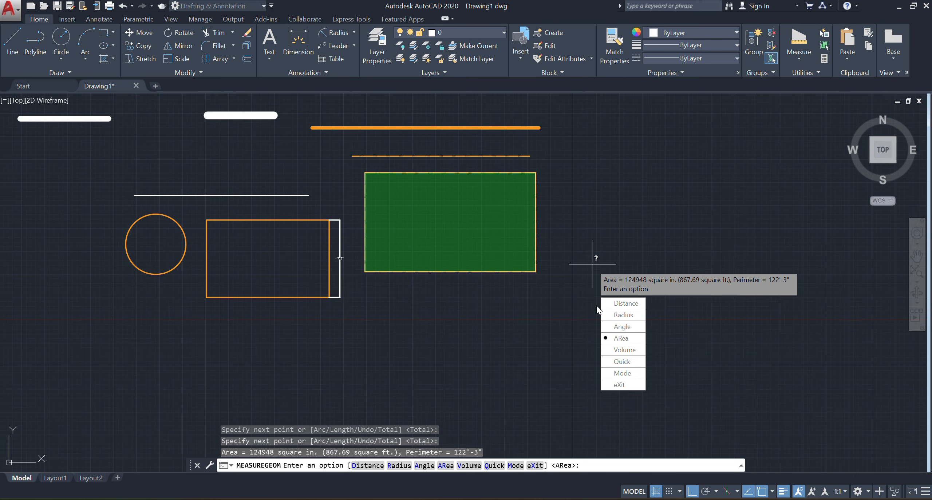
scroll(550, 228, "up", 2)
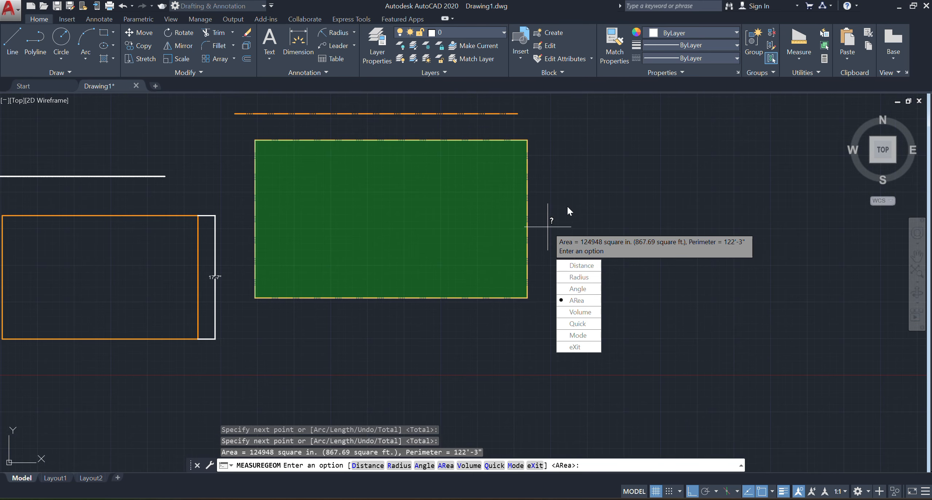
middle_click_drag(568, 207, 614, 285)
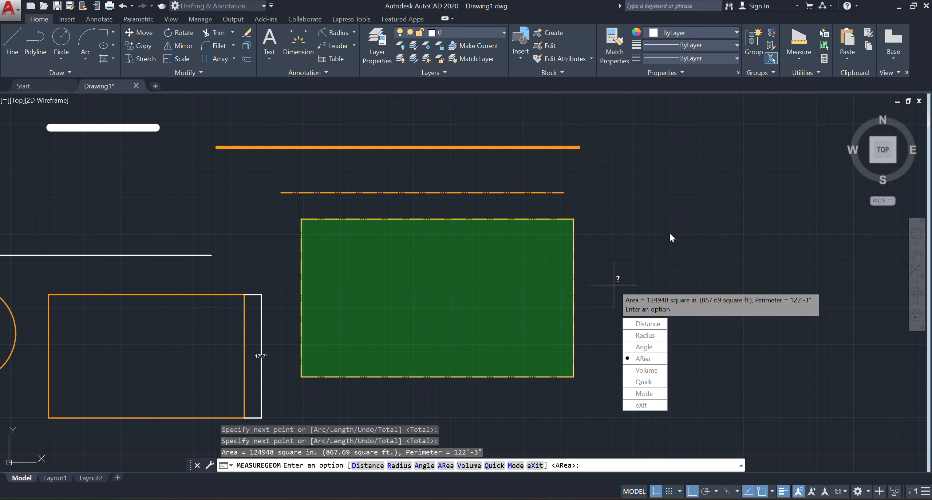